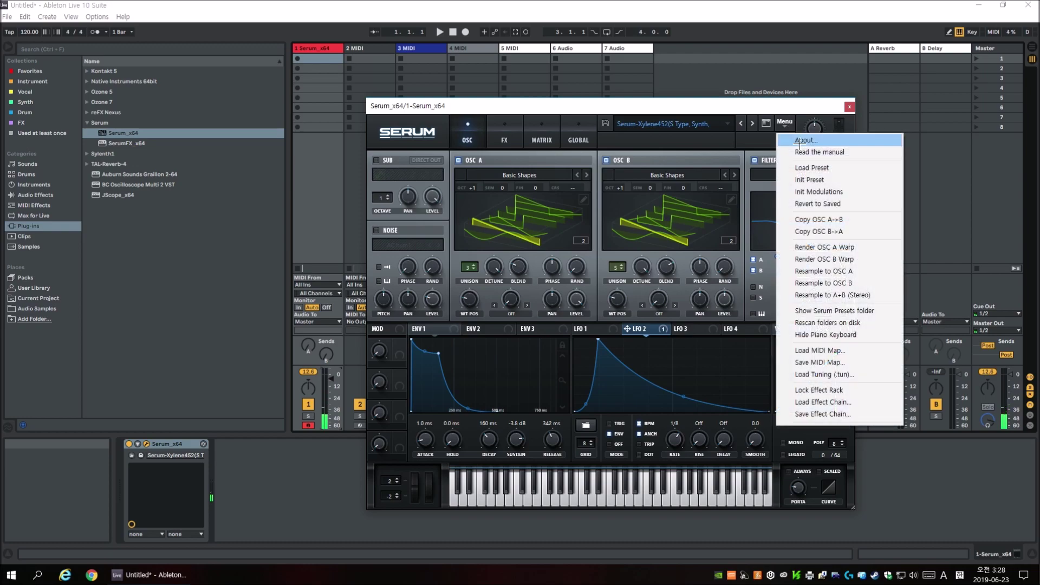
Initialise the synth preset and check the global unison and oscillator settings
{"action": "left_click", "coordinate": [821, 177]}
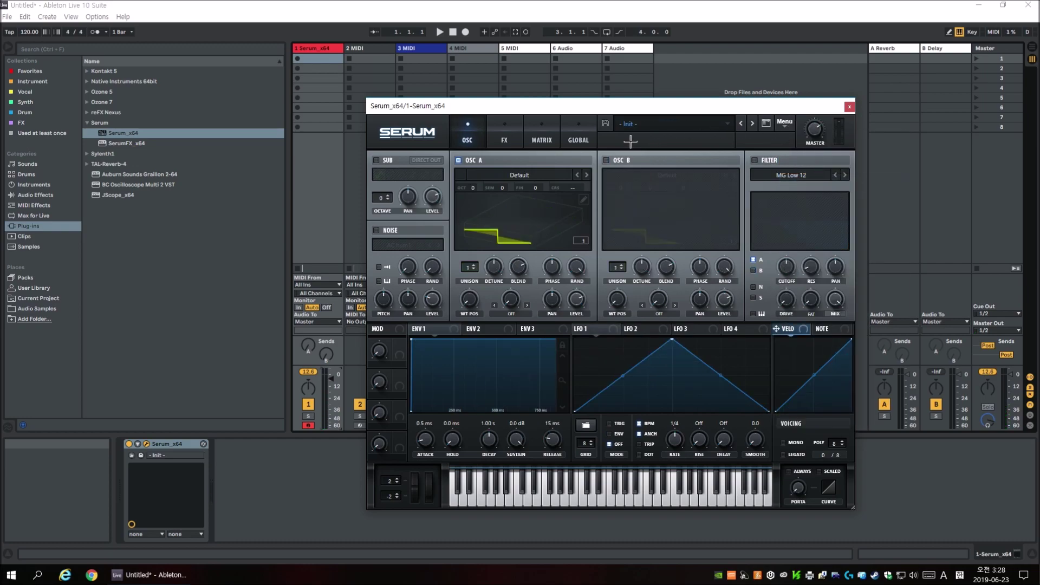
{"action": "left_click", "coordinate": [597, 139]}
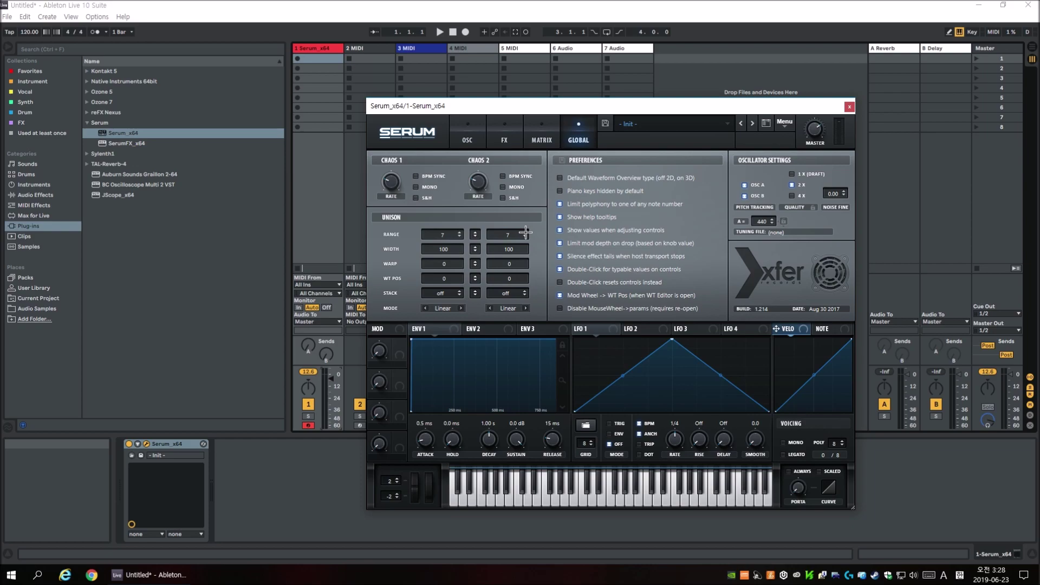
{"action": "left_click", "coordinate": [460, 136]}
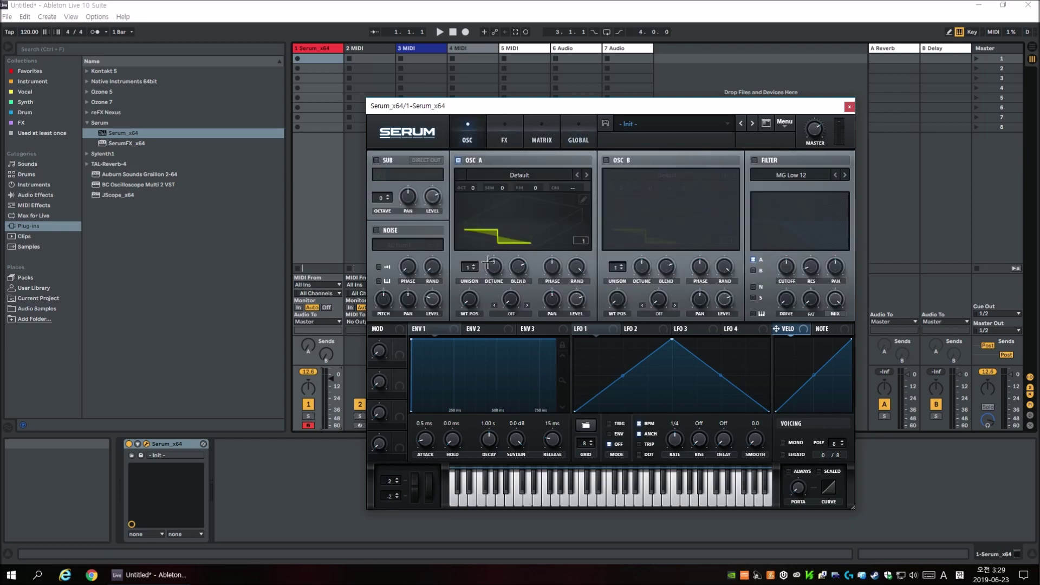
Load the Basic Shapes wavetable into oscillator A at frame 2 with 3 unison voices, and adjust its unison detune and blend
{"action": "left_click", "coordinate": [519, 175]}
{"action": "mouse_move", "coordinate": [547, 187]}
{"action": "left_click", "coordinate": [662, 237]}
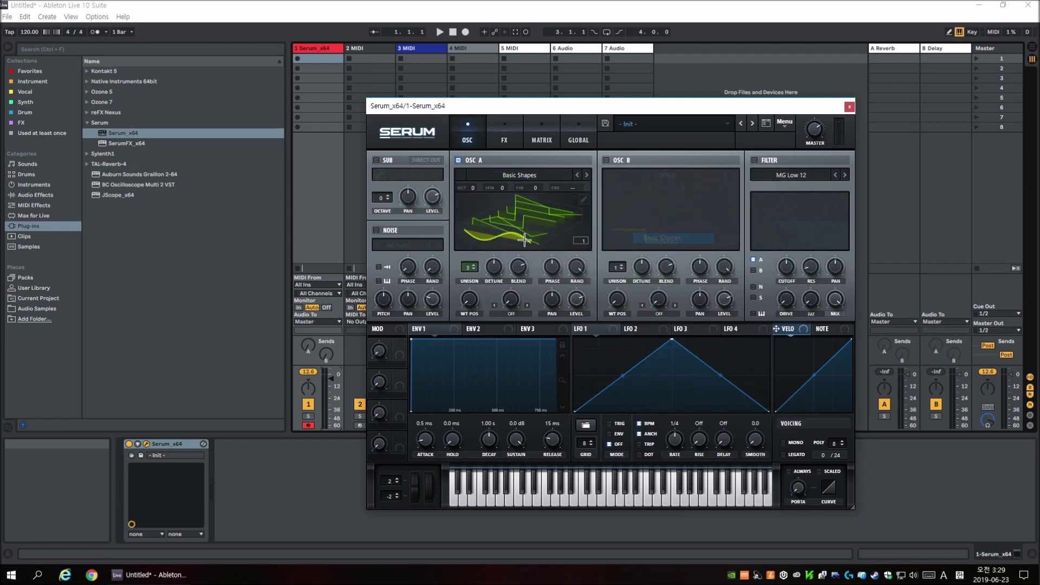
{"action": "left_click", "coordinate": [579, 241]}
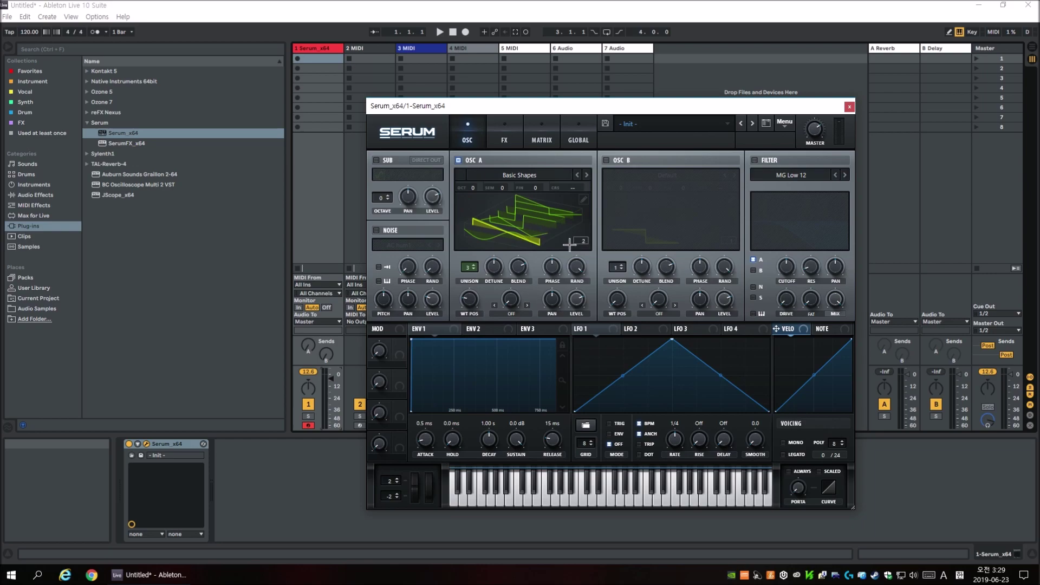
{"action": "left_click_drag", "start_coordinate": [489, 269], "coordinate": [497, 187]}
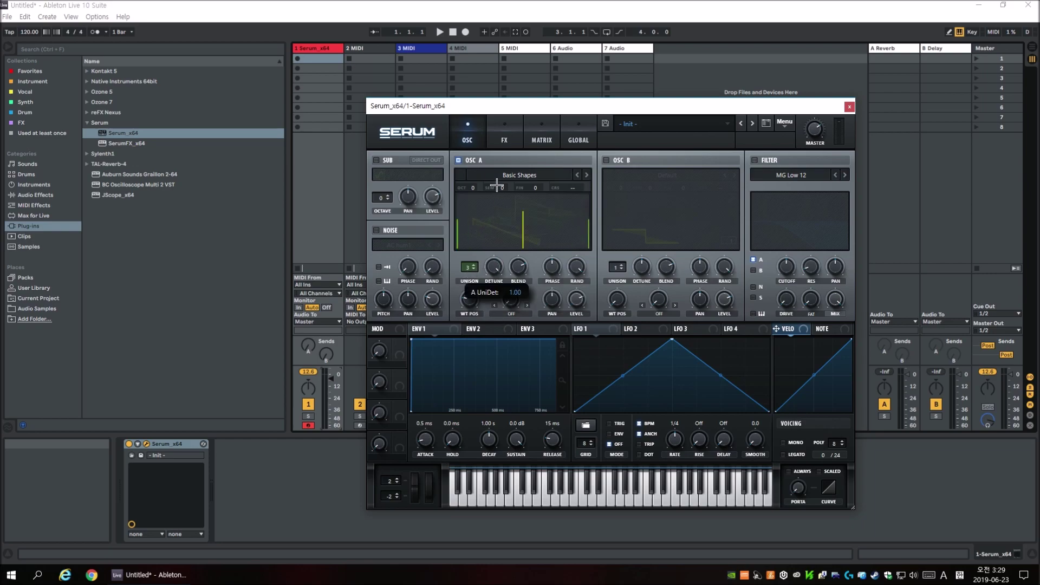
{"action": "left_click_drag", "start_coordinate": [517, 268], "coordinate": [528, 335]}
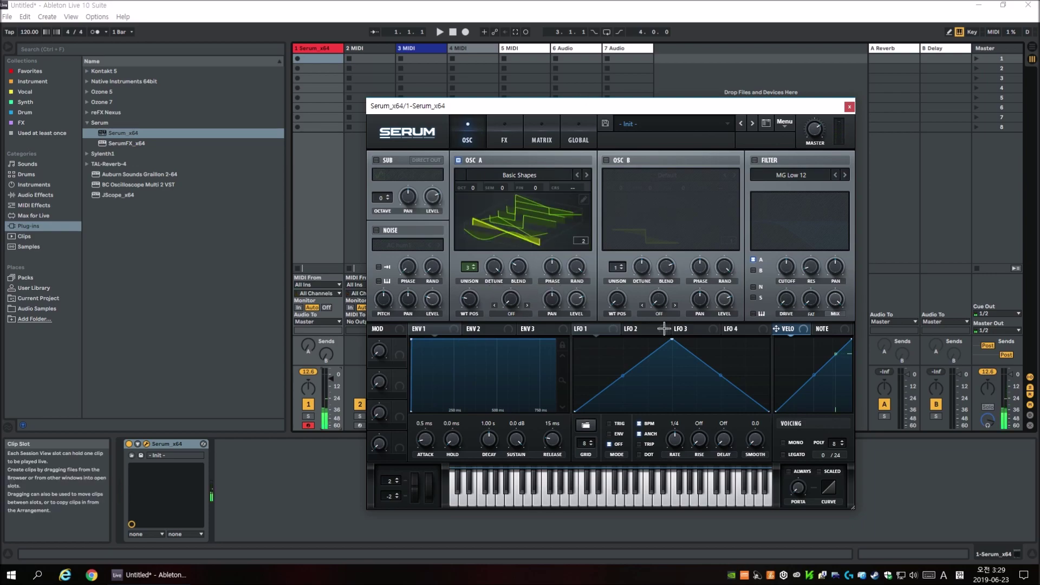
Set Envelope 1 to 1.0 ms attack, 160 ms decay, -4.0 dB sustain and 324 ms release
{"action": "left_click_drag", "start_coordinate": [569, 390], "coordinate": [567, 411]}
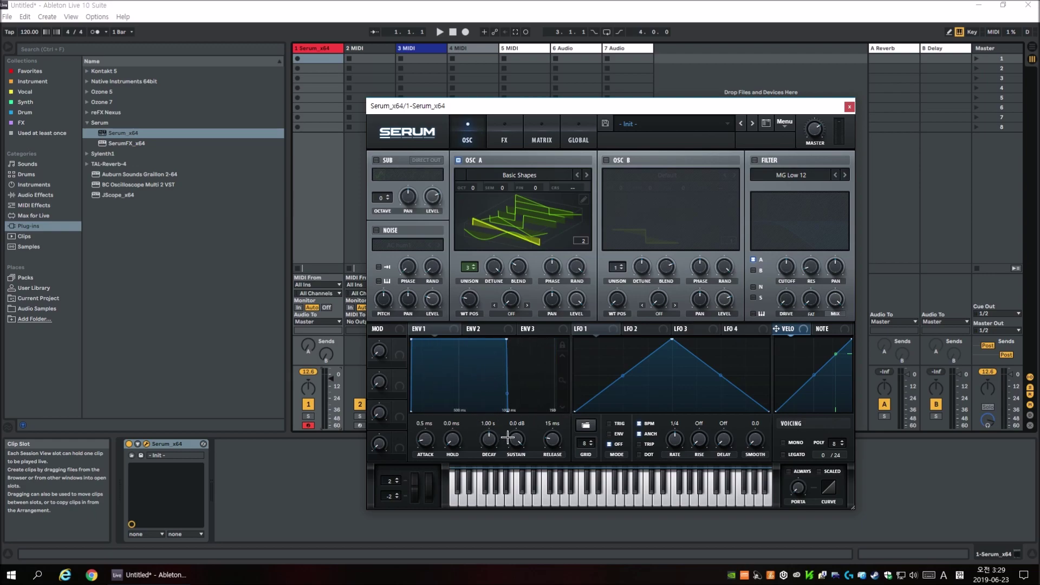
{"action": "left_click_drag", "start_coordinate": [506, 436], "coordinate": [495, 462]}
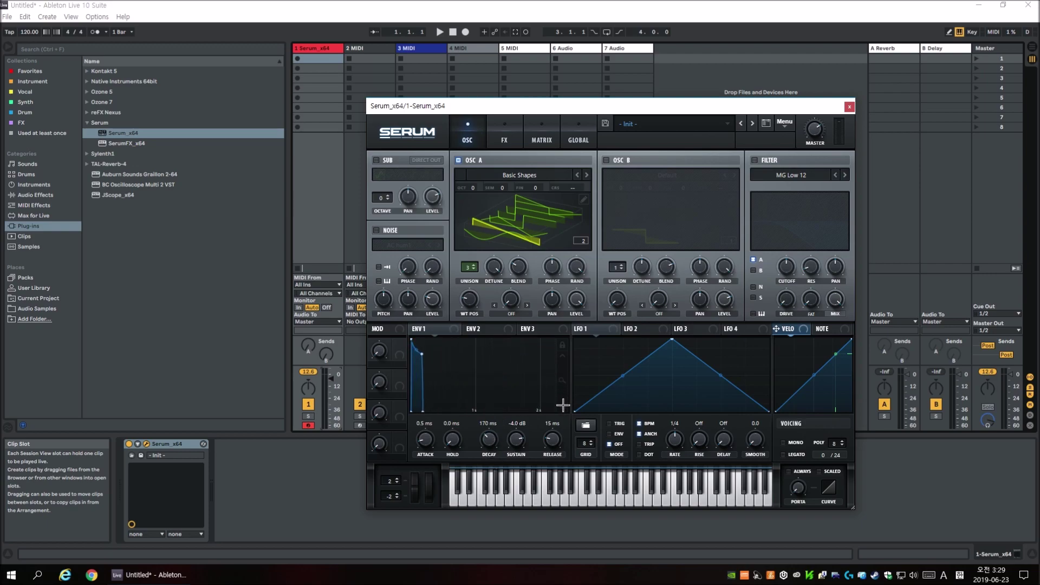
{"action": "left_click_drag", "start_coordinate": [490, 439], "coordinate": [498, 440]}
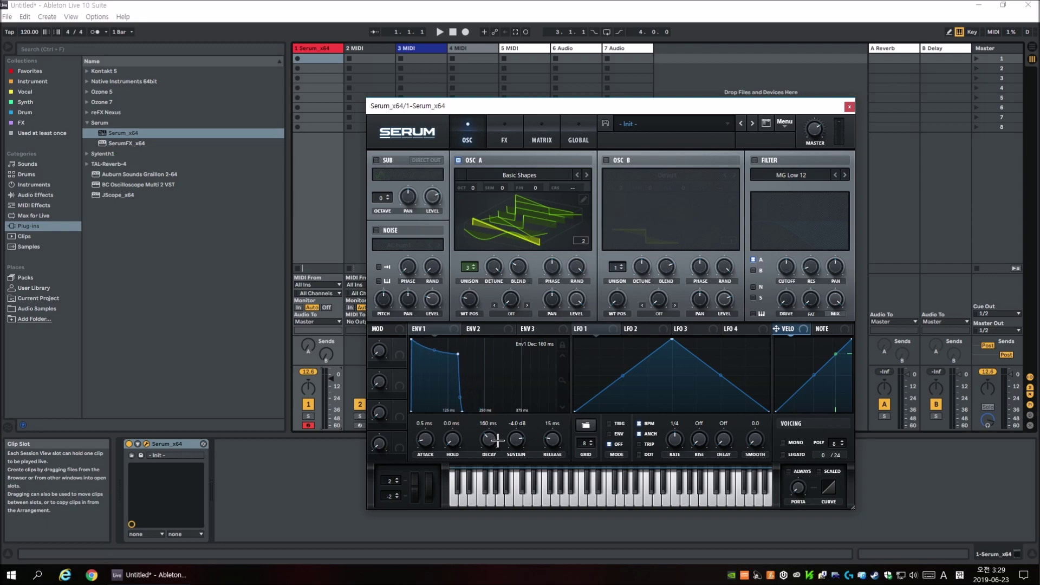
{"action": "left_click_drag", "start_coordinate": [552, 439], "coordinate": [563, 427]}
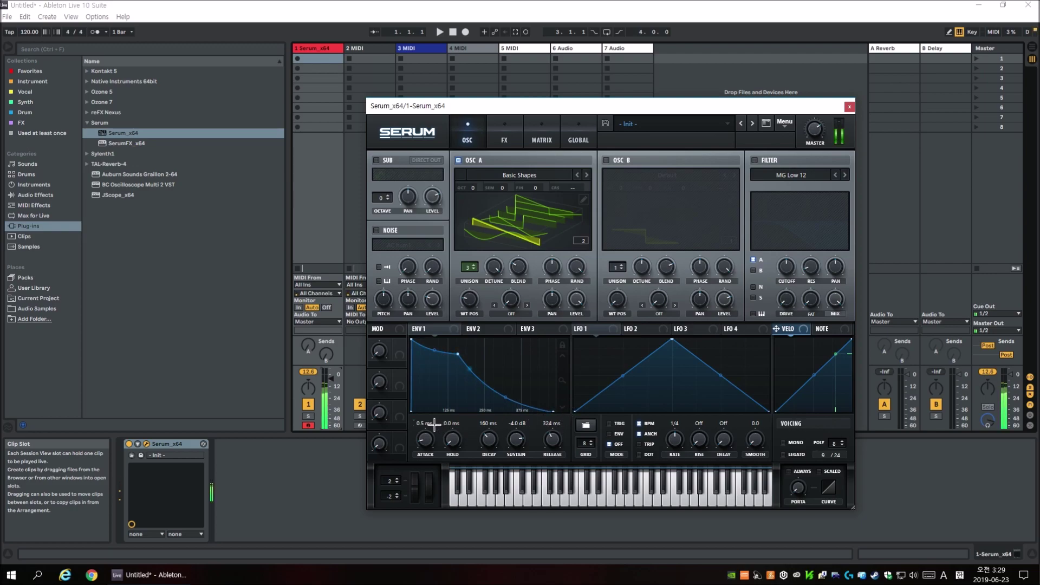
{"action": "scroll", "coordinate": [434, 424], "scroll_direction": "up", "scroll_amount": 1}
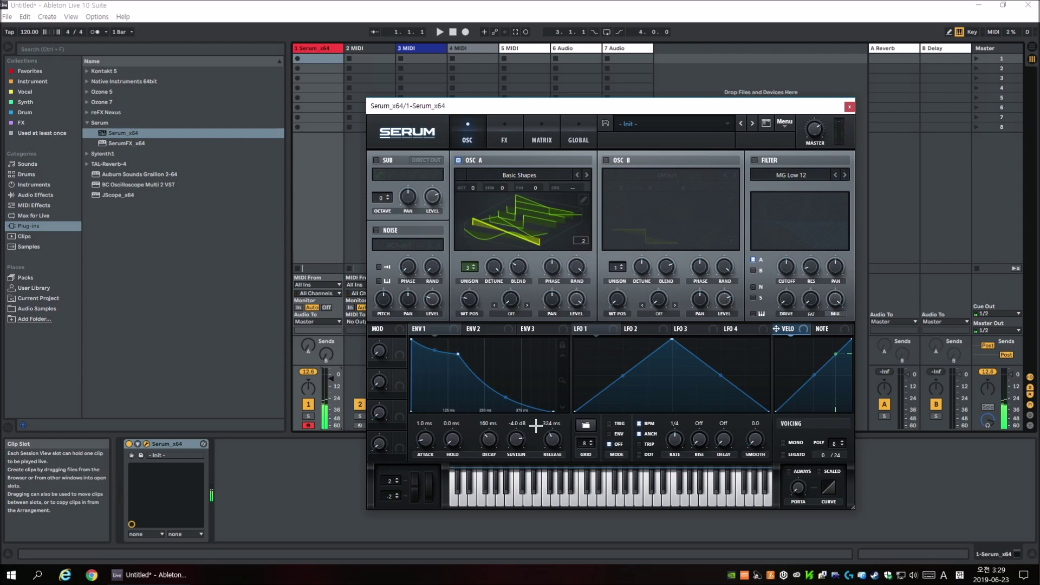
Steepen the release curve of Envelope 1 and play a chord to audition it
{"action": "left_click_drag", "start_coordinate": [558, 378], "coordinate": [565, 419]}
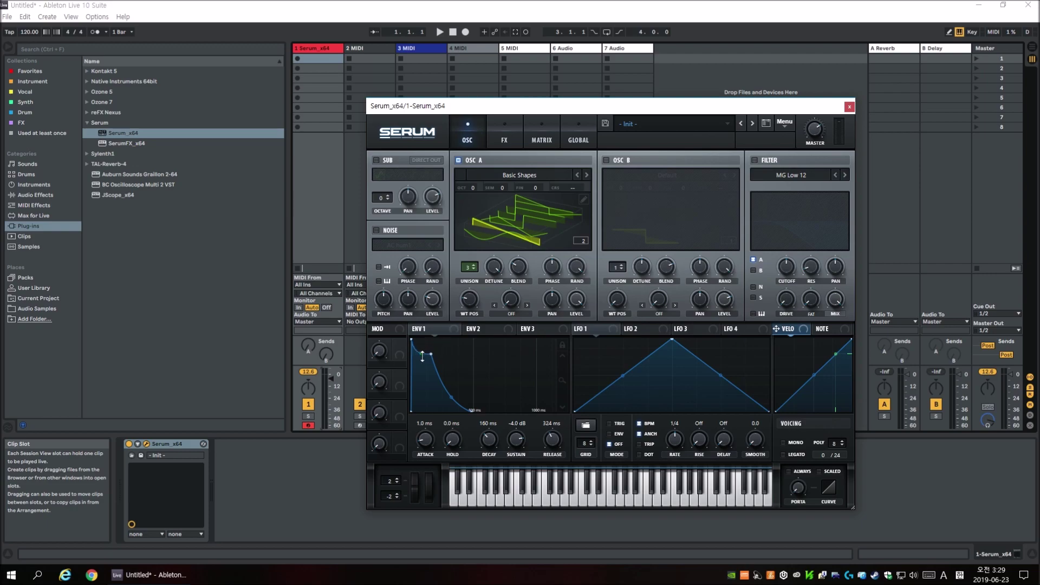
{"action": "left_click_drag", "start_coordinate": [452, 397], "coordinate": [453, 403]}
{"action": "key", "text": "a"}
{"action": "key", "text": "d"}
{"action": "key", "text": "g"}
Enable oscillator B with Basic Shapes at frame 2 and 5 unison voices, and adjust its detune and level
{"action": "left_click", "coordinate": [607, 161]}
{"action": "left_click", "coordinate": [667, 175]}
{"action": "mouse_move", "coordinate": [742, 186]}
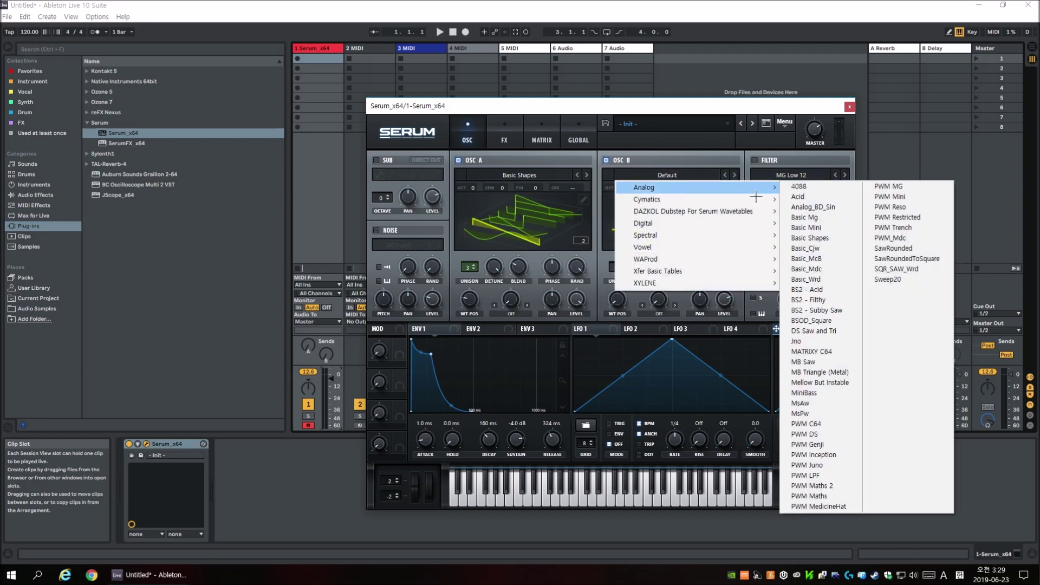
{"action": "left_click", "coordinate": [804, 238]}
{"action": "left_click", "coordinate": [694, 227]}
{"action": "left_click_drag", "start_coordinate": [626, 303], "coordinate": [621, 236]}
{"action": "left_click", "coordinate": [653, 222]}
{"action": "left_click_drag", "start_coordinate": [640, 273], "coordinate": [650, 188]}
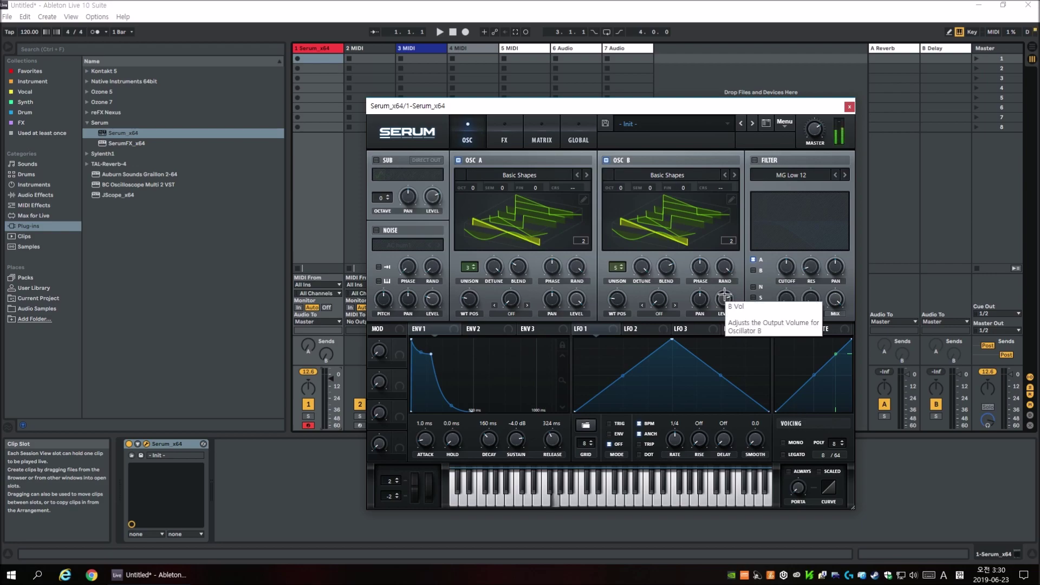
{"action": "left_click_drag", "start_coordinate": [727, 296], "coordinate": [724, 322]}
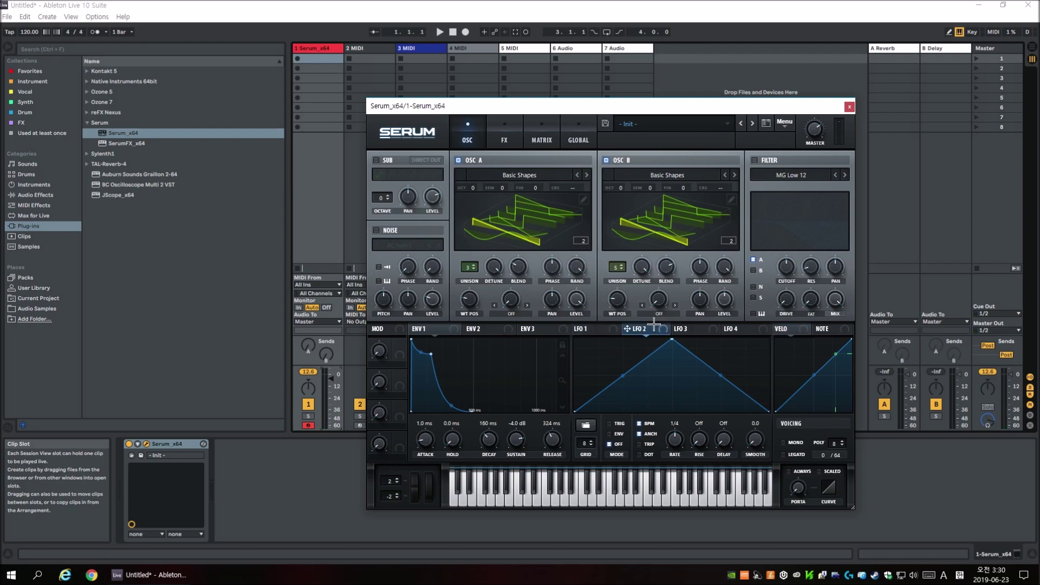
Shape LFO 2 with an early peak and a curved falling tail, at a rate of 1/8
{"action": "left_click_drag", "start_coordinate": [659, 339], "coordinate": [598, 322]}
{"action": "left_click_drag", "start_coordinate": [586, 379], "coordinate": [643, 413]}
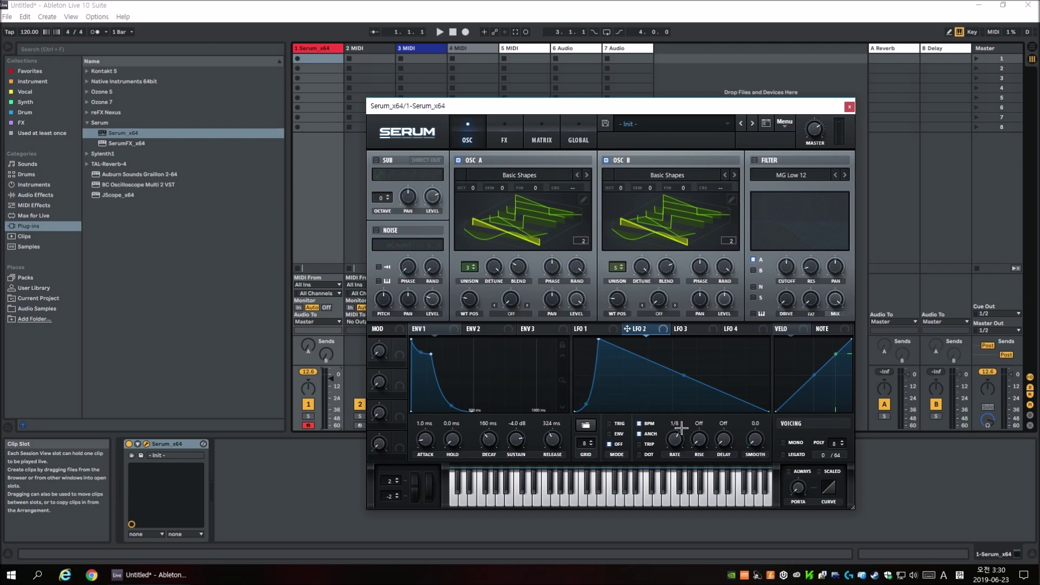
{"action": "mouse_move", "coordinate": [687, 386]}
{"action": "left_mouse_down"}
{"action": "mouse_move", "coordinate": [685, 401]}
{"action": "mouse_move", "coordinate": [684, 390]}
{"action": "left_mouse_up"}
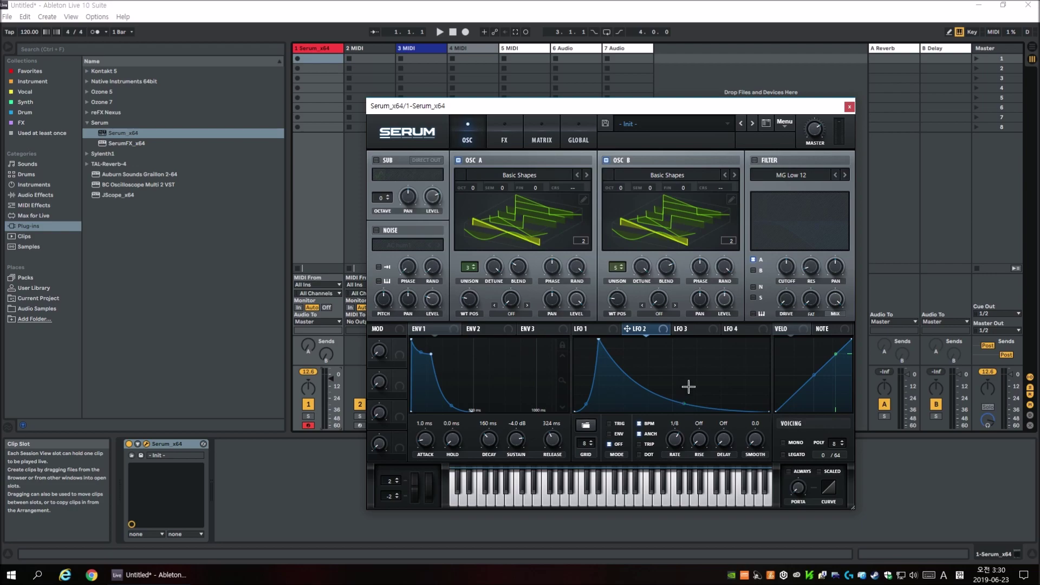
{"action": "left_click_drag", "start_coordinate": [687, 401], "coordinate": [686, 390]}
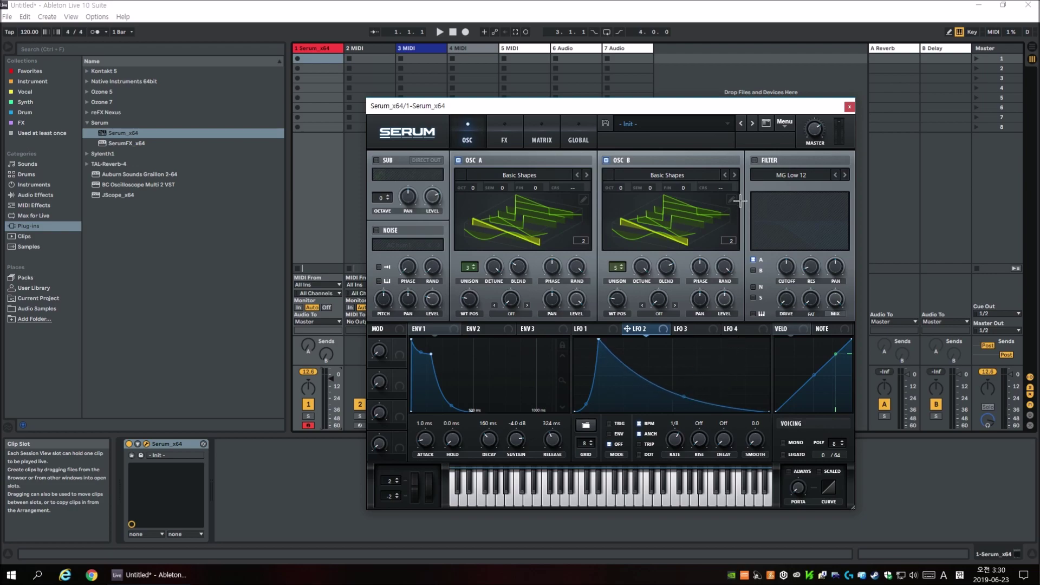
Enable the MG Low 12 filter for oscillators A and B and modulate its cutoff with LFO 2 in envelope mode
{"action": "left_click", "coordinate": [754, 160]}
{"action": "left_click_drag", "start_coordinate": [789, 277], "coordinate": [786, 266]}
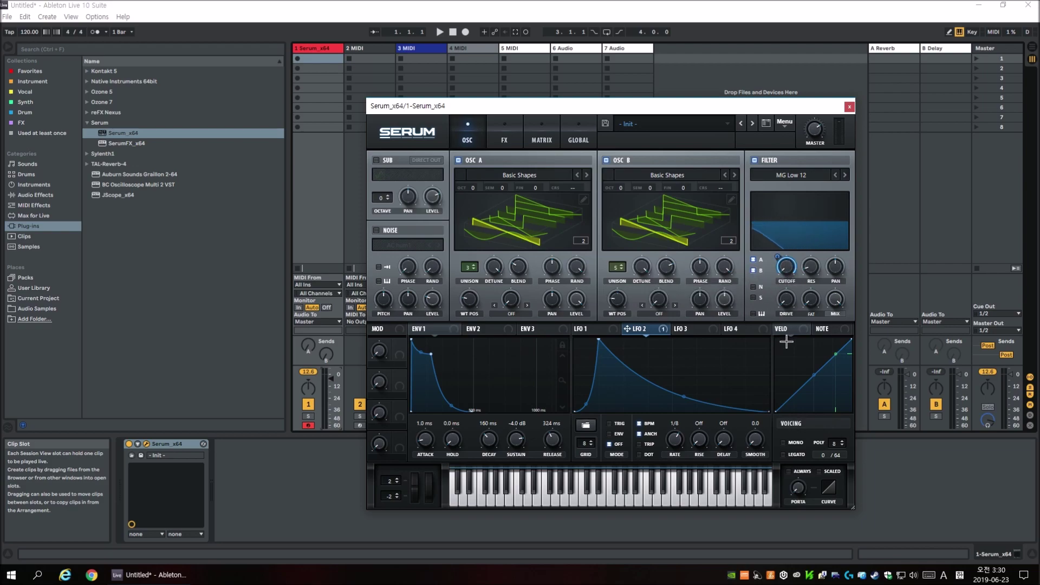
{"action": "left_click_drag", "start_coordinate": [785, 273], "coordinate": [792, 236]}
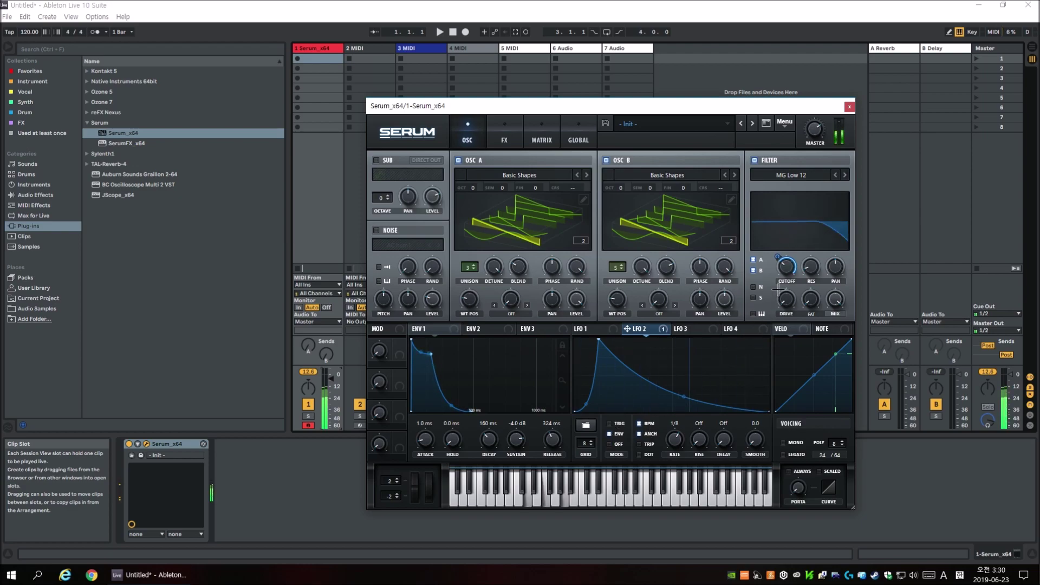
{"action": "left_click_drag", "start_coordinate": [777, 257], "coordinate": [776, 277]}
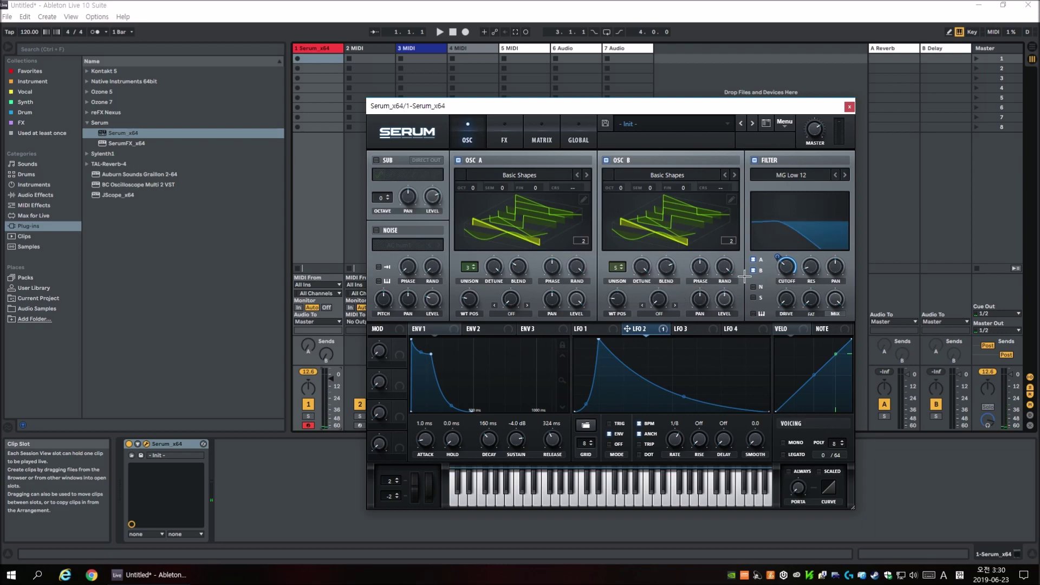
Raise oscillators A and B by one octave and set the LFO 2 modulation of the filter cutoff to 72
{"action": "left_click_drag", "start_coordinate": [473, 188], "coordinate": [473, 181]}
{"action": "left_click_drag", "start_coordinate": [621, 190], "coordinate": [623, 182]}
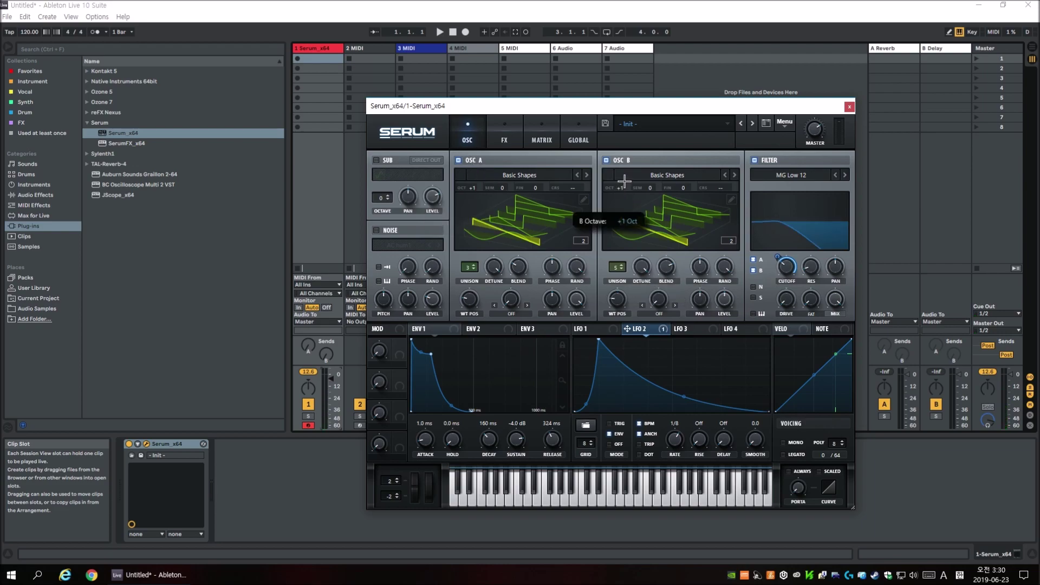
{"action": "mouse_move", "coordinate": [778, 256]}
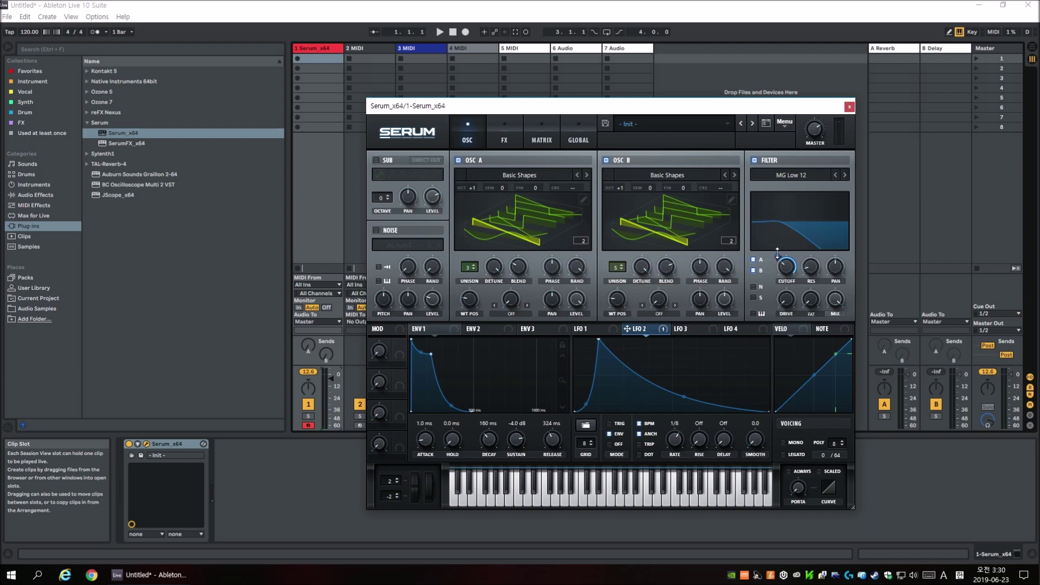
{"action": "mouse_move", "coordinate": [777, 253]}
{"action": "left_mouse_down"}
{"action": "mouse_move", "coordinate": [782, 217]}
{"action": "mouse_move", "coordinate": [781, 233]}
{"action": "left_mouse_up"}
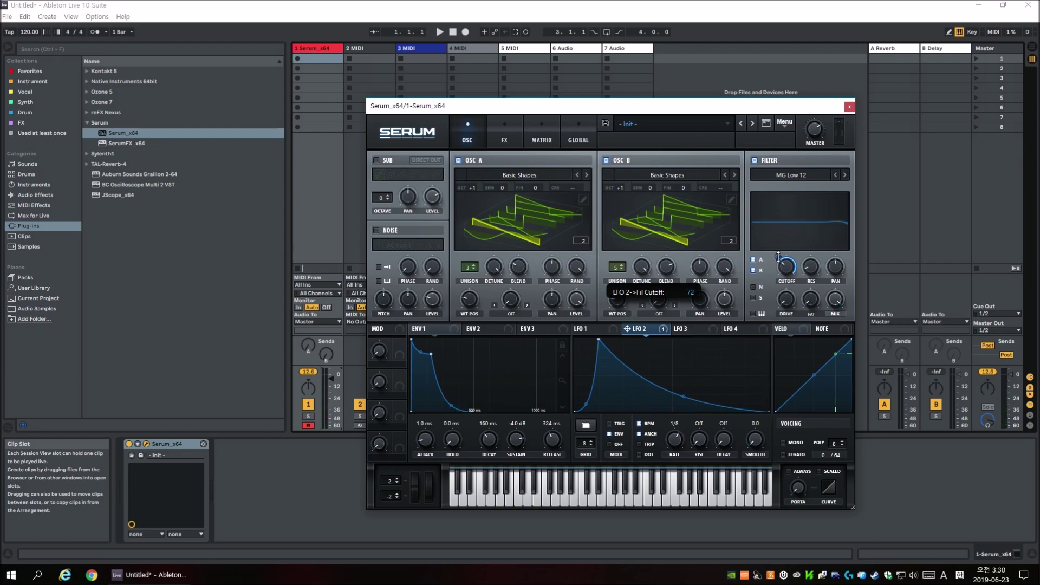
Enable the Hyper/Dimension effect, set Hyper to 7 unison voices, and adjust its rate, detune and mix
{"action": "left_click", "coordinate": [504, 140]}
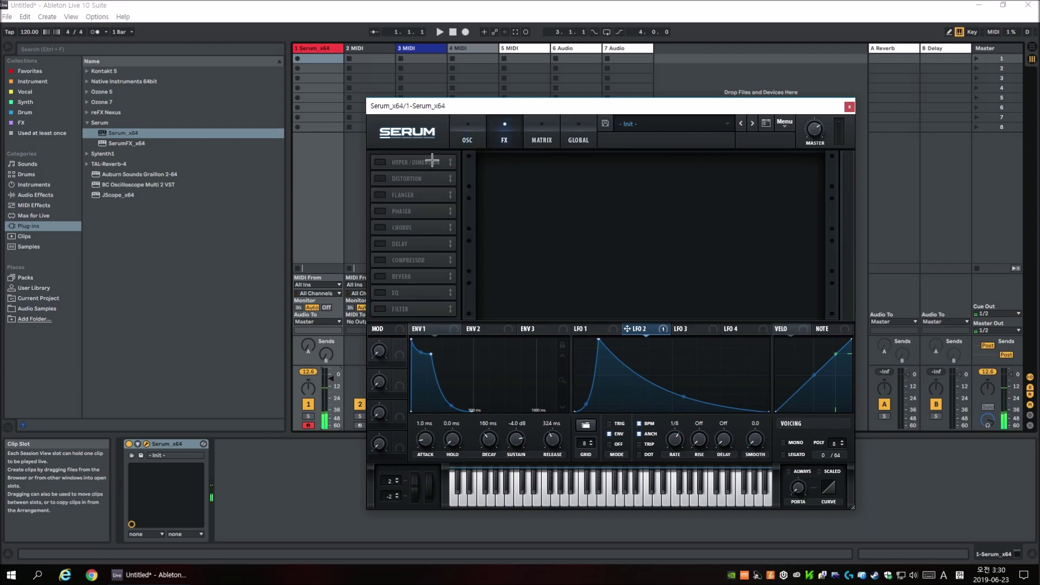
{"action": "left_click", "coordinate": [382, 163]}
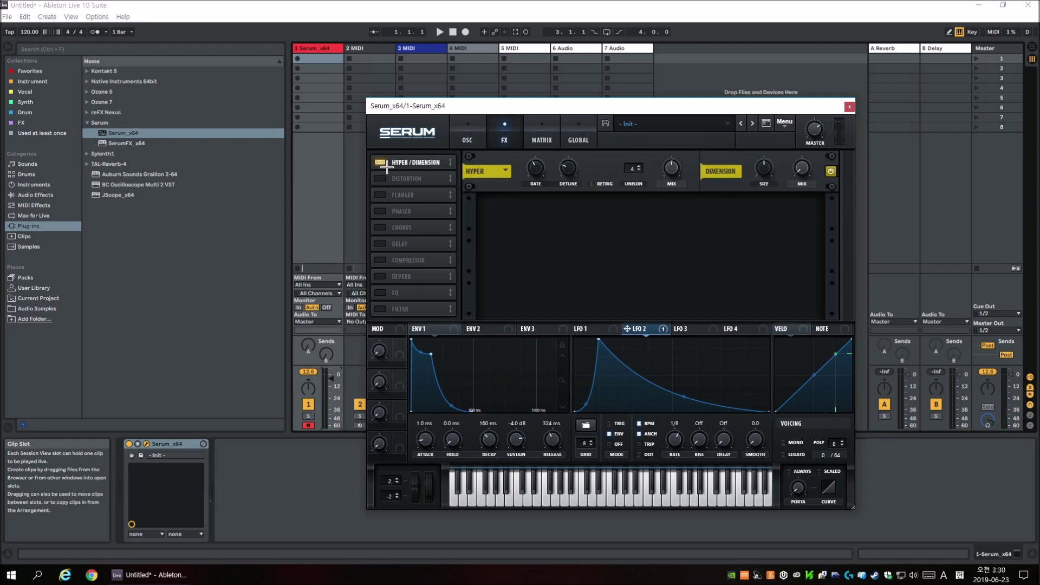
{"action": "left_click_drag", "start_coordinate": [536, 170], "coordinate": [622, 75]}
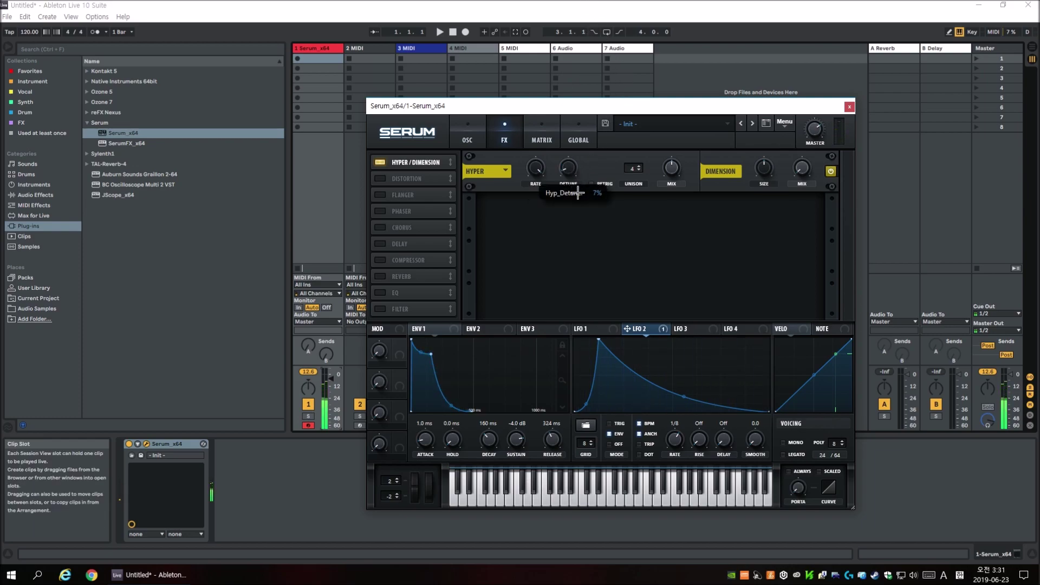
{"action": "left_click", "coordinate": [637, 166]}
{"action": "left_click", "coordinate": [638, 166]}
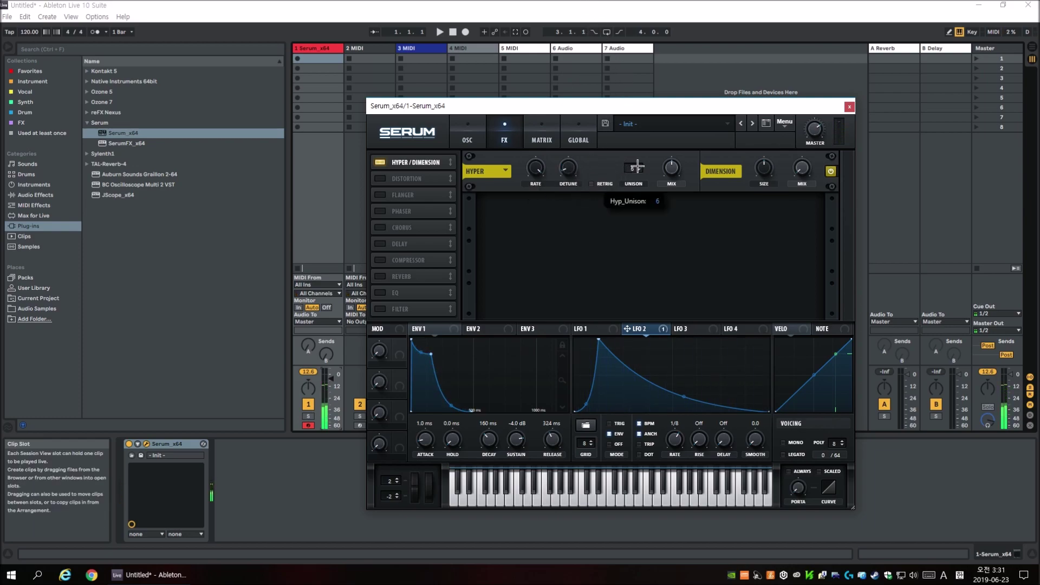
{"action": "left_click_drag", "start_coordinate": [671, 168], "coordinate": [681, 203]}
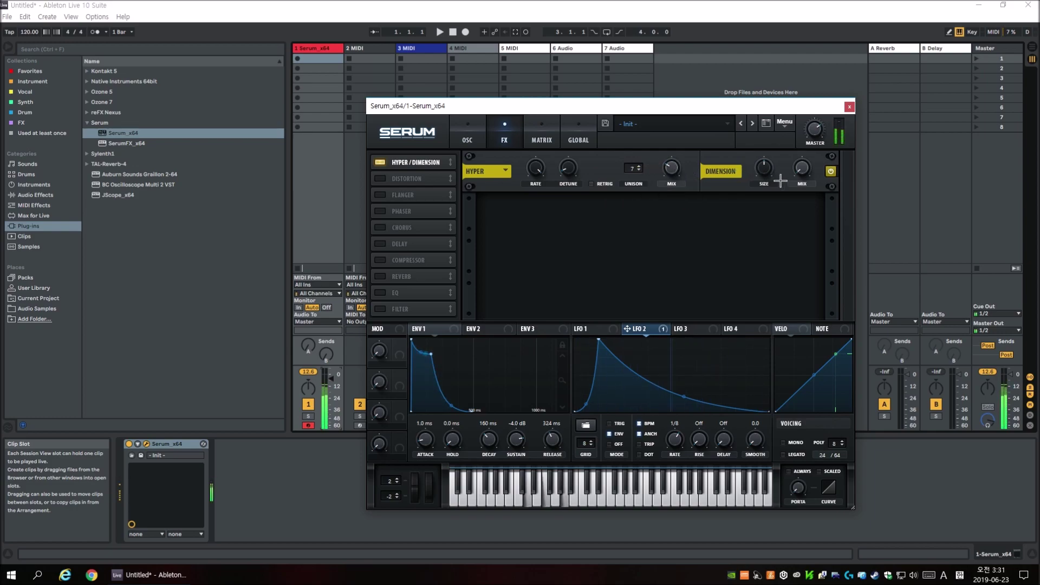
Adjust the Dimension effect's size and mix, and audition the sound with repeated chords
{"action": "left_click_drag", "start_coordinate": [774, 167], "coordinate": [788, 220]}
{"action": "left_click_drag", "start_coordinate": [800, 171], "coordinate": [808, 142]}
{"action": "key", "text": "s"}
{"action": "key", "text": "f"}
{"action": "key", "text": "h"}
{"action": "key", "text": "s"}
{"action": "key", "text": "f"}
{"action": "key", "text": "h"}
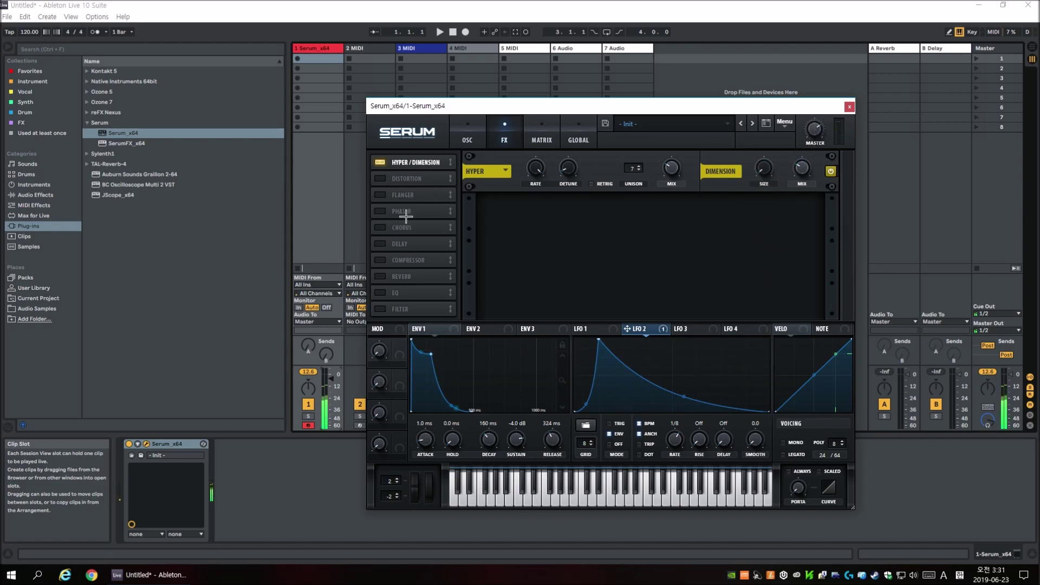
{"action": "key", "text": "s"}
{"action": "key", "text": "f"}
{"action": "key", "text": "h"}
Enable the compressor in multiband mode, raise its gain, adjust its ratio, and lower the master volume
{"action": "left_click", "coordinate": [380, 260]}
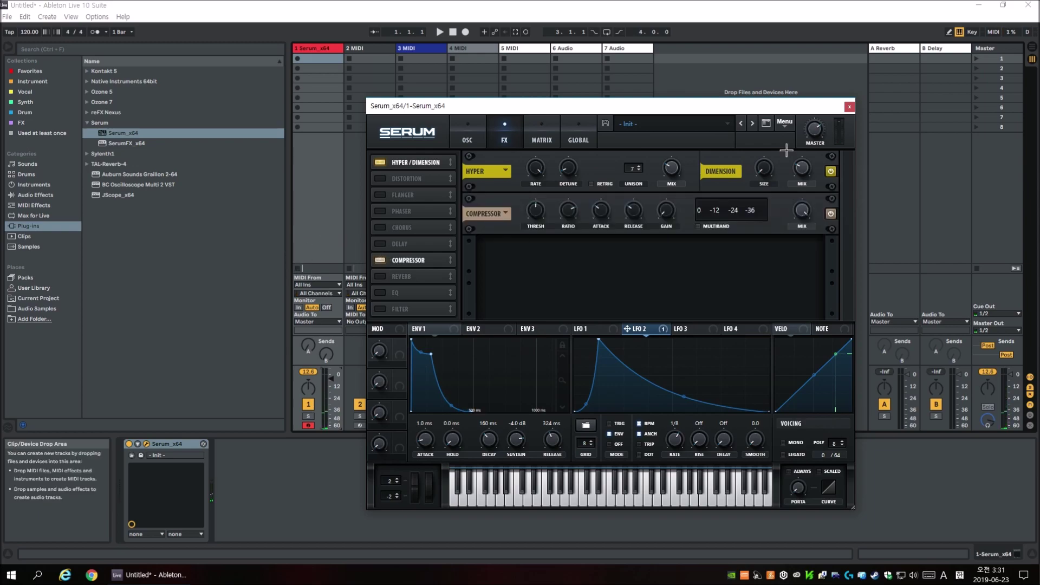
{"action": "left_click_drag", "start_coordinate": [807, 134], "coordinate": [808, 156]}
{"action": "left_click", "coordinate": [698, 225]}
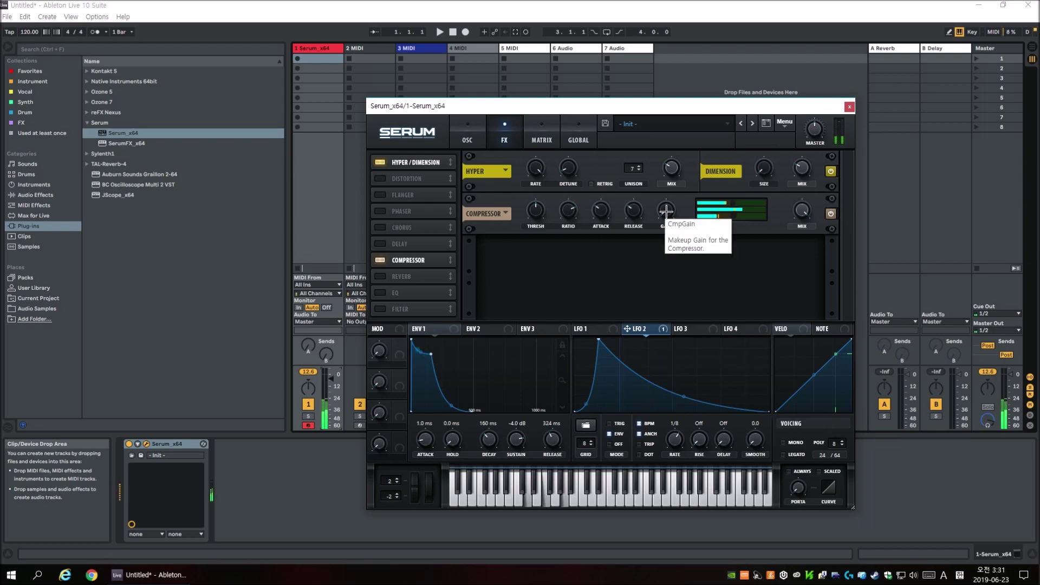
{"action": "left_click_drag", "start_coordinate": [666, 210], "coordinate": [681, 163]}
{"action": "left_click_drag", "start_coordinate": [567, 212], "coordinate": [653, 227]}
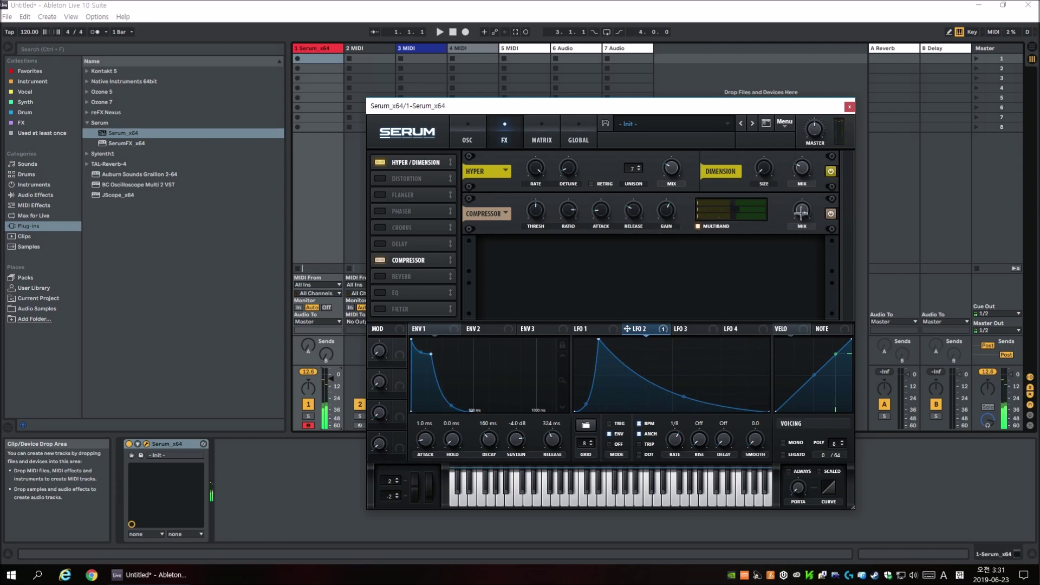
Enable the EQ effect and move it ahead of the reverb in the effects chain
{"action": "left_click", "coordinate": [383, 291]}
{"action": "left_click_drag", "start_coordinate": [423, 292], "coordinate": [423, 276]}
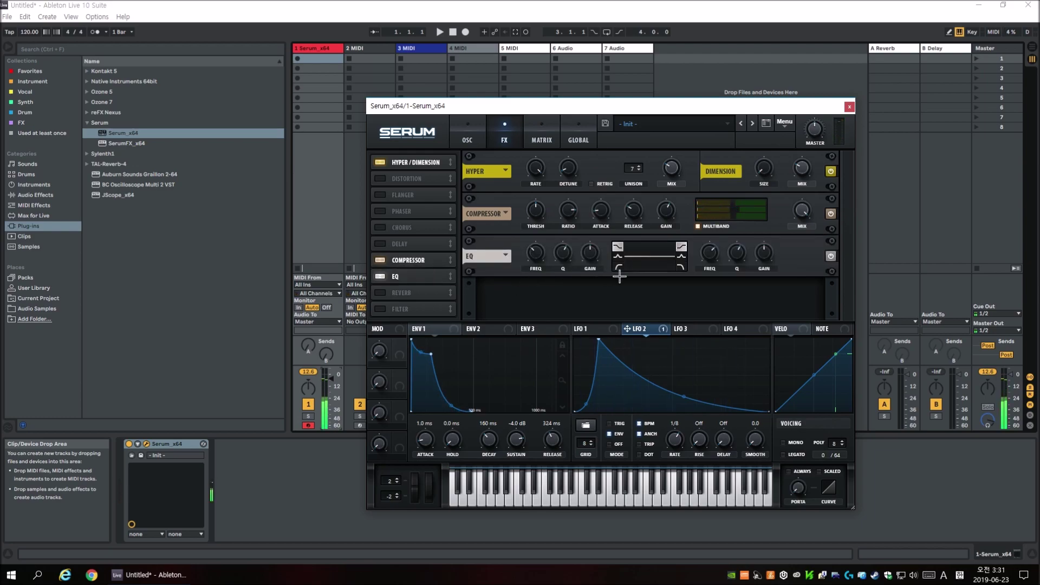
Adjust the EQ's high-band gain, enable the reverb, and adjust its mix, size and spin, with high cut about 13% and spin depth about 74%
{"action": "left_click_drag", "start_coordinate": [768, 249], "coordinate": [772, 250]}
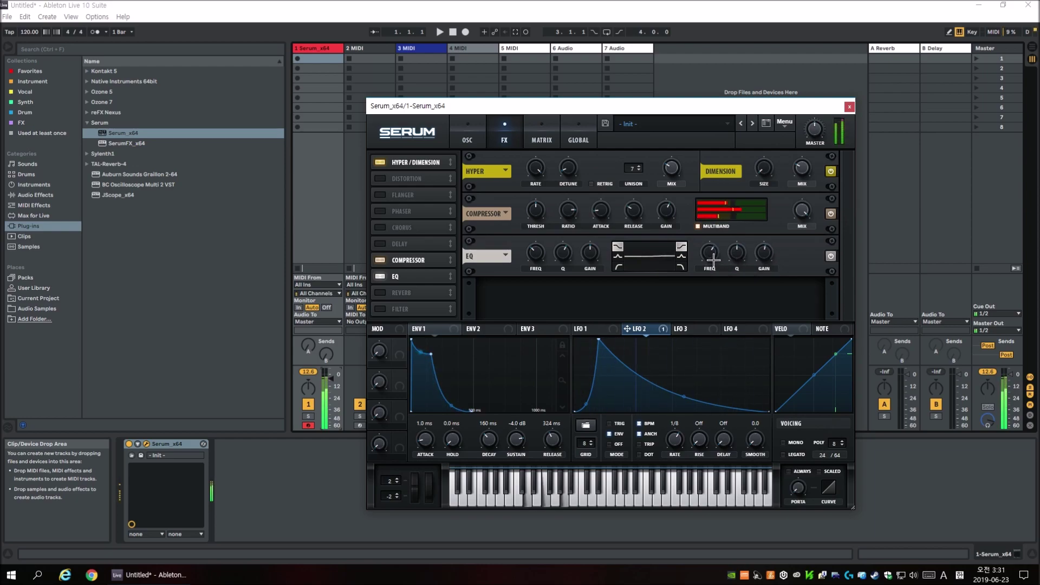
{"action": "left_click", "coordinate": [388, 293]}
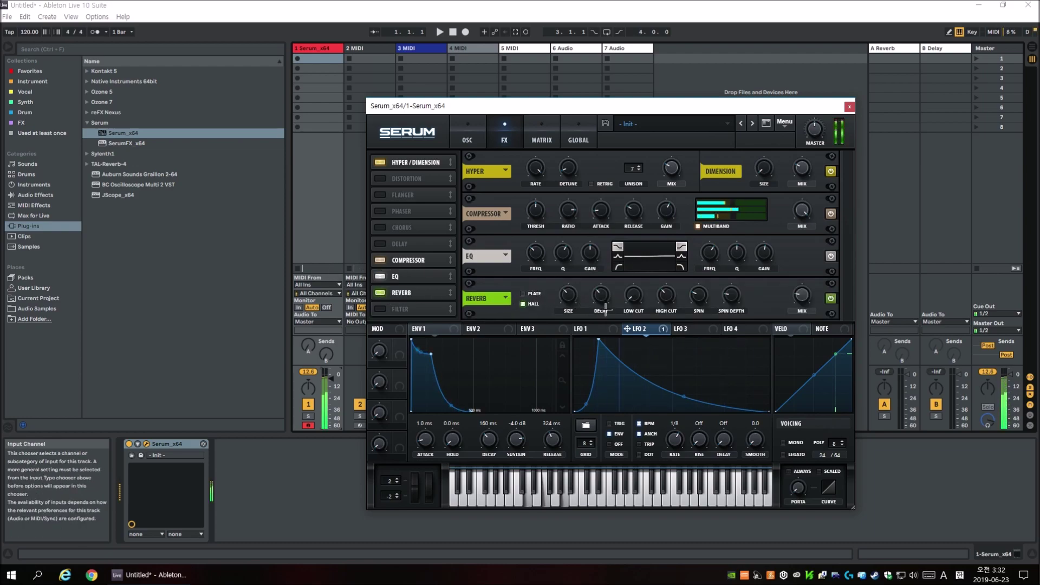
{"action": "left_click_drag", "start_coordinate": [804, 295], "coordinate": [803, 310]}
{"action": "left_click_drag", "start_coordinate": [573, 295], "coordinate": [581, 333]}
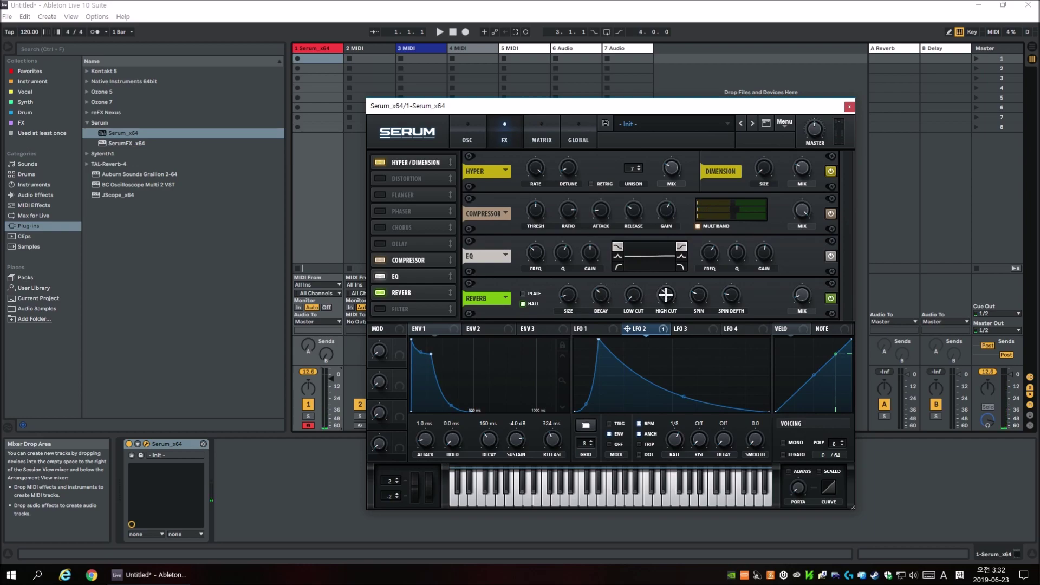
{"action": "left_click_drag", "start_coordinate": [663, 296], "coordinate": [680, 335]}
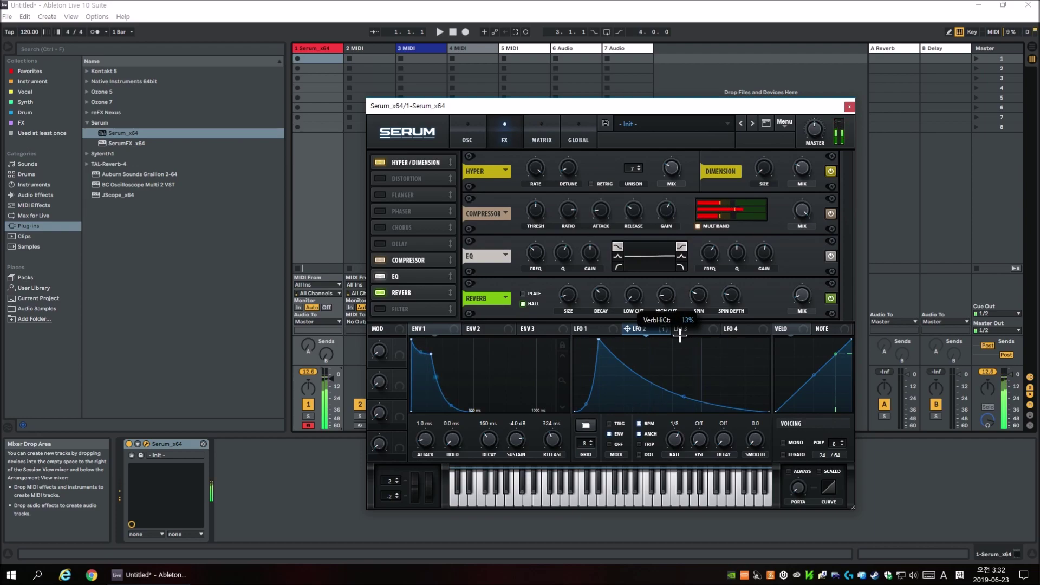
{"action": "left_click_drag", "start_coordinate": [704, 295], "coordinate": [700, 343]}
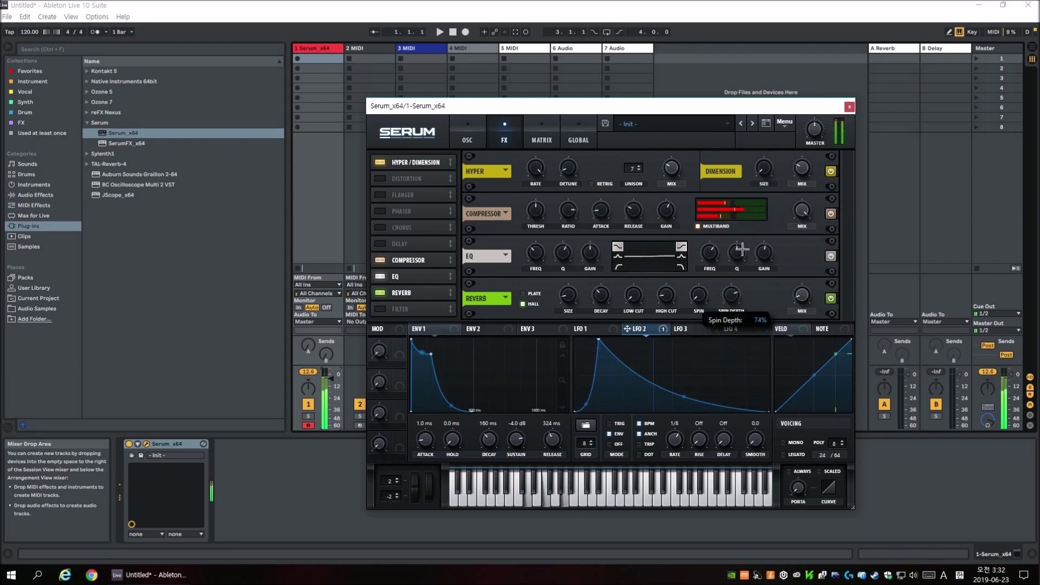
Return to the oscillator view, shift the computer keyboard's octave up to C3–D4, and play notes to audition the patch
{"action": "left_click", "coordinate": [467, 138]}
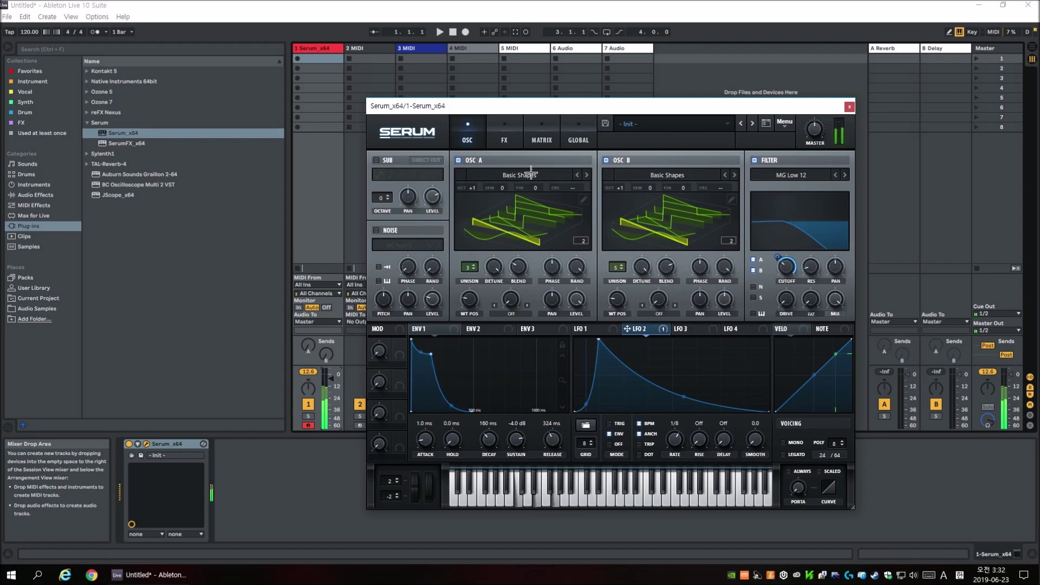
{"action": "key", "text": "x"}
{"action": "key", "text": "a"}
{"action": "key", "text": "a"}
{"action": "key", "text": "f"}
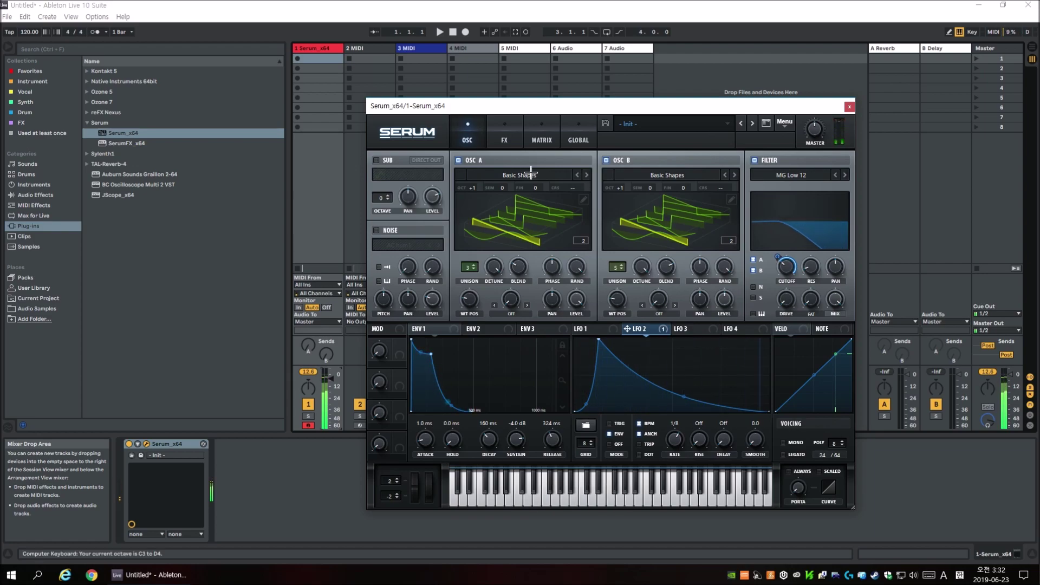